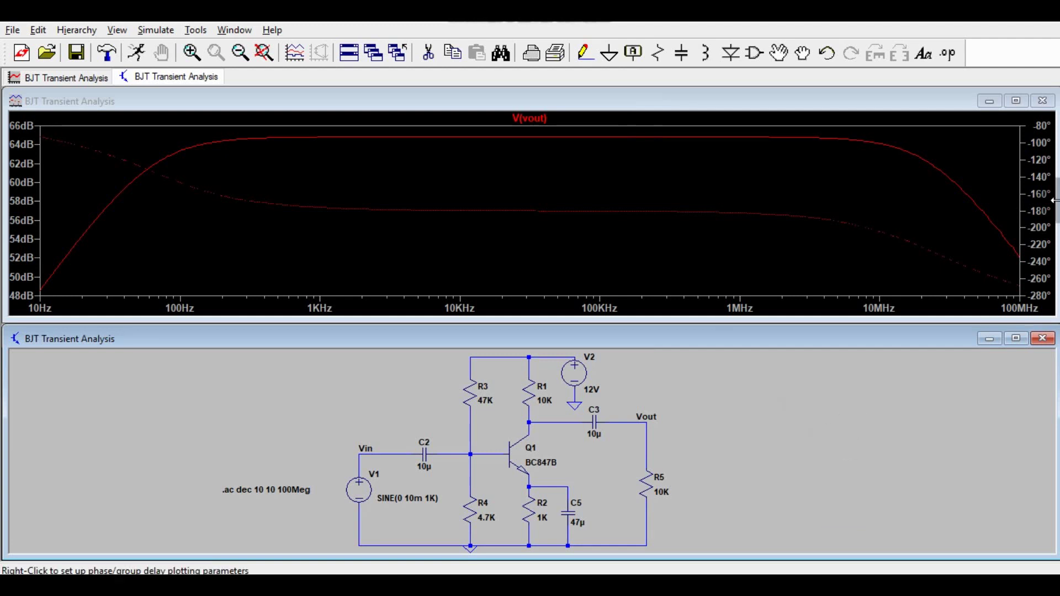
Maximize the schematic window and zoom and pan until the amplifier circuit is centred
{"action": "left_click", "coordinate": [1044, 102]}
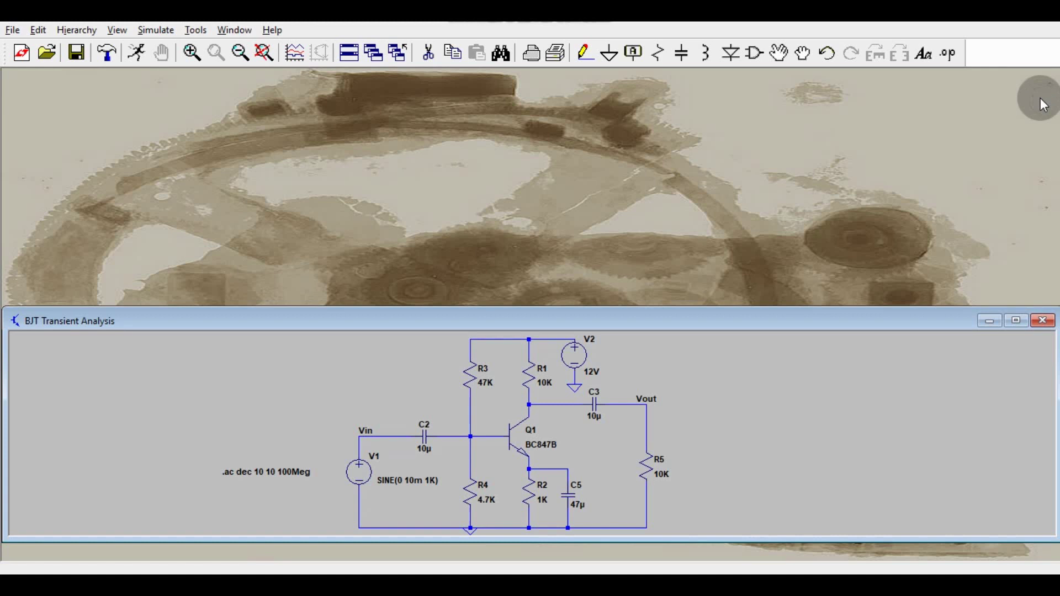
{"action": "left_click", "coordinate": [1016, 322]}
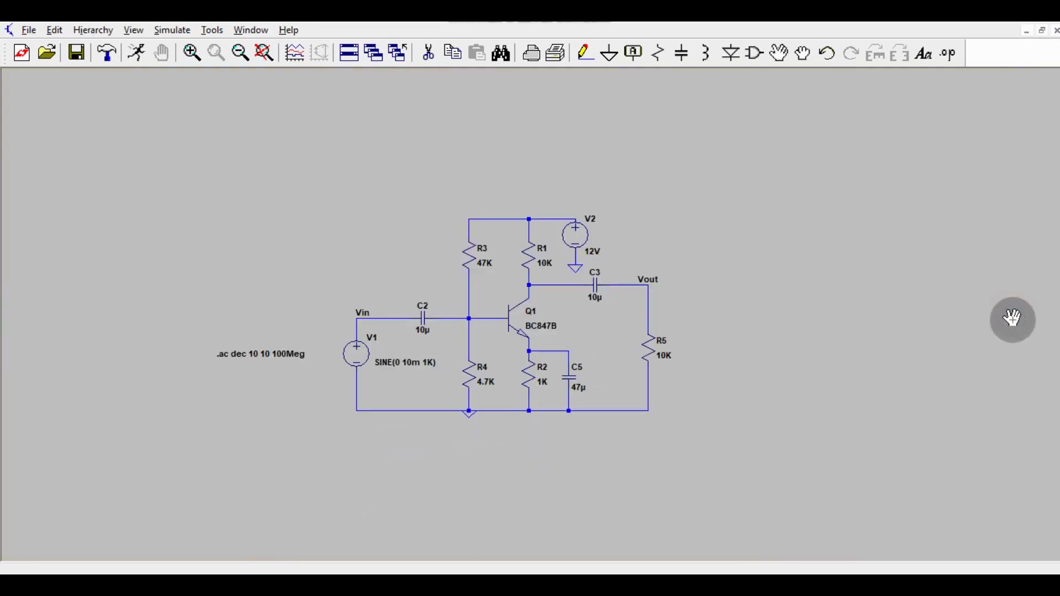
{"action": "scroll", "coordinate": [883, 315], "scroll_direction": "up", "scroll_amount": 3}
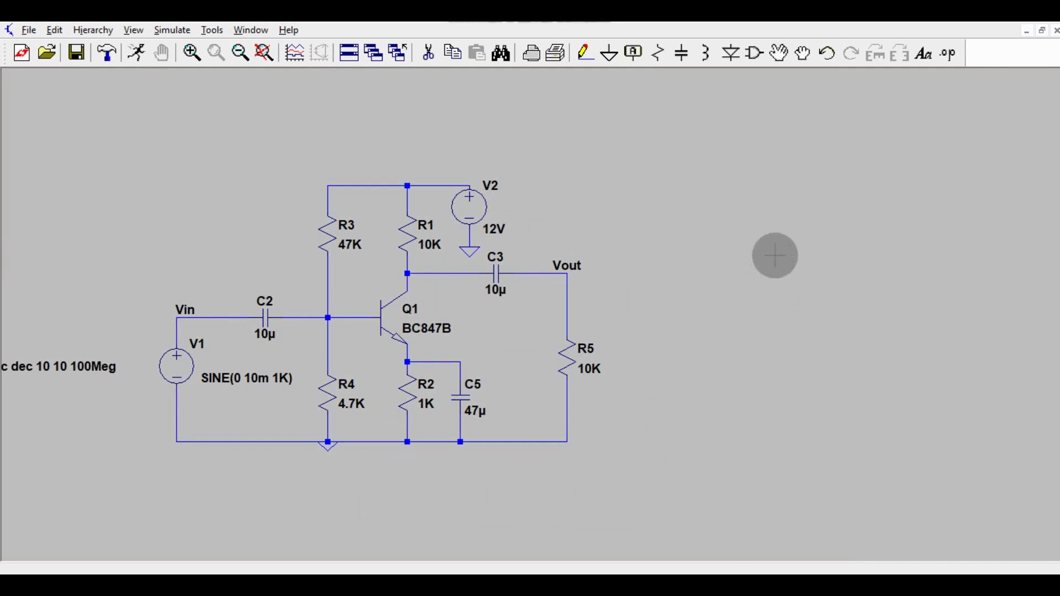
{"action": "left_click_drag", "start_coordinate": [712, 254], "coordinate": [924, 240]}
{"action": "scroll", "coordinate": [894, 245], "scroll_direction": "up", "scroll_amount": 4}
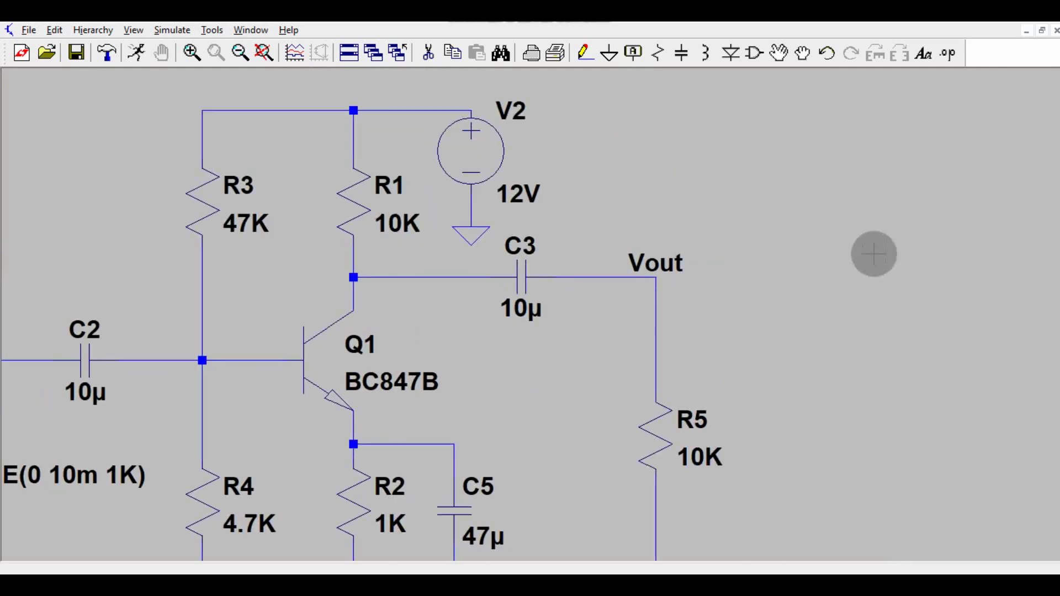
{"action": "scroll", "coordinate": [826, 270], "scroll_direction": "down", "scroll_amount": 1}
{"action": "scroll", "coordinate": [831, 267], "scroll_direction": "down", "scroll_amount": 2}
{"action": "scroll", "coordinate": [830, 265], "scroll_direction": "up", "scroll_amount": 2}
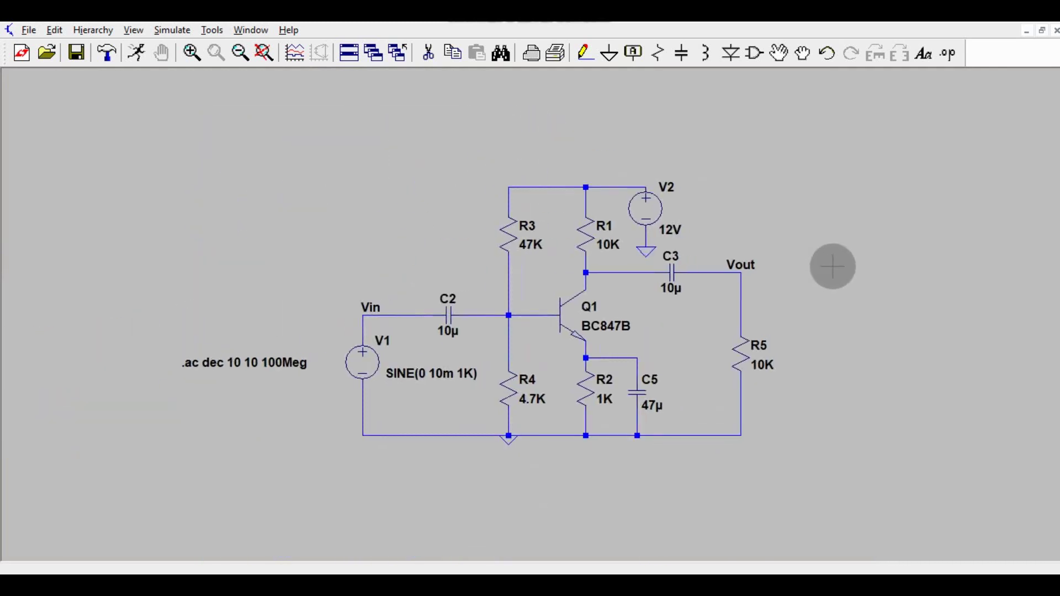
{"action": "left_click_drag", "start_coordinate": [830, 265], "coordinate": [969, 241]}
{"action": "scroll", "coordinate": [881, 254], "scroll_direction": "up", "scroll_amount": 2}
{"action": "scroll", "coordinate": [903, 255], "scroll_direction": "up", "scroll_amount": 1}
{"action": "scroll", "coordinate": [903, 255], "scroll_direction": "up", "scroll_amount": 1}
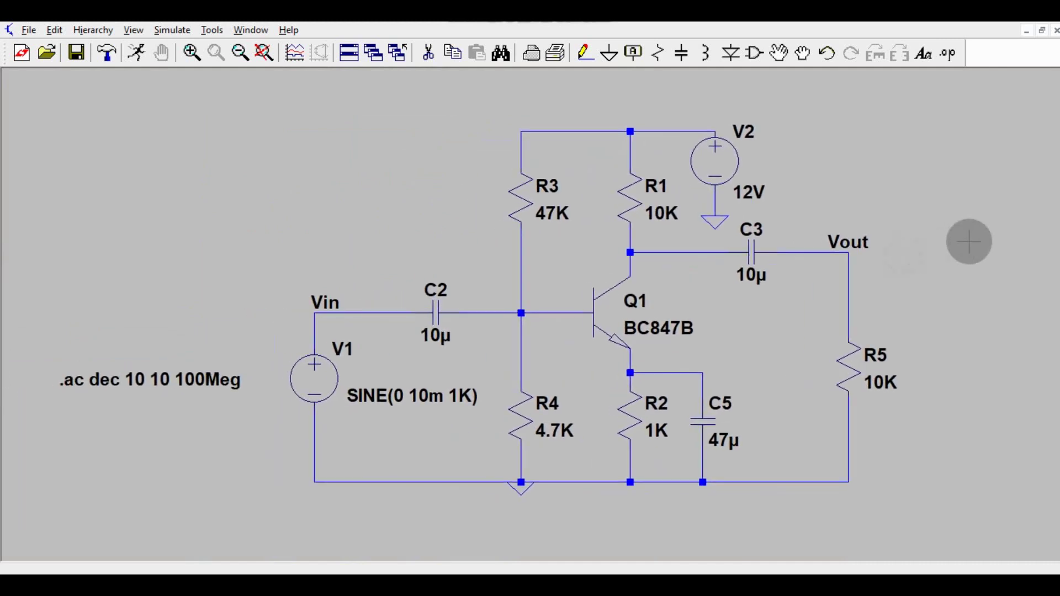
{"action": "scroll", "coordinate": [968, 241], "scroll_direction": "up", "scroll_amount": 1}
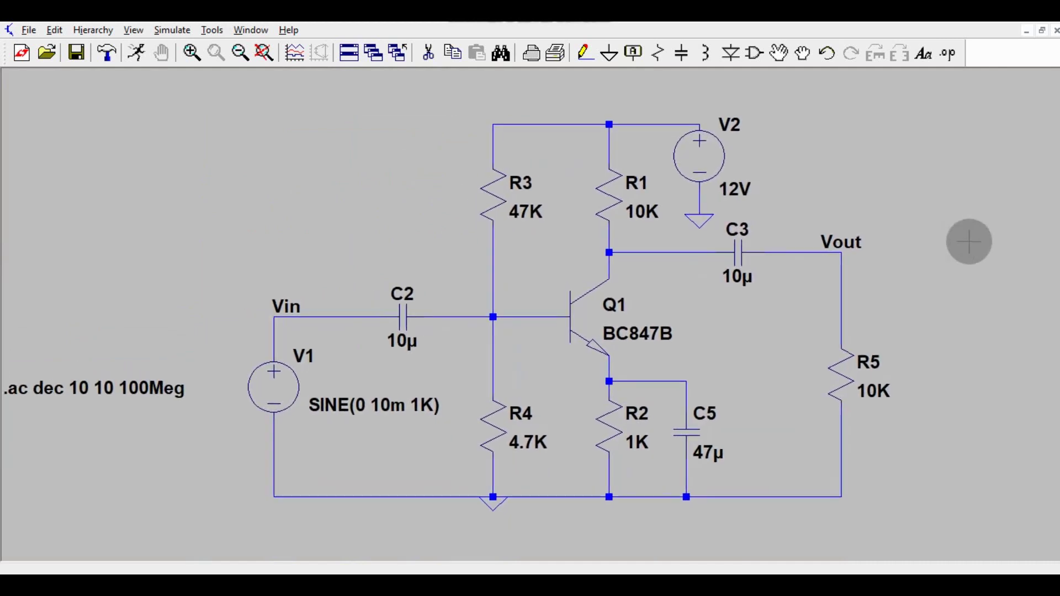
With the Drag tool, move the .ac dec 10 10 100Meg directive up beside Vin
{"action": "left_click", "coordinate": [804, 54]}
{"action": "left_click_drag", "start_coordinate": [39, 387], "coordinate": [275, 269]}
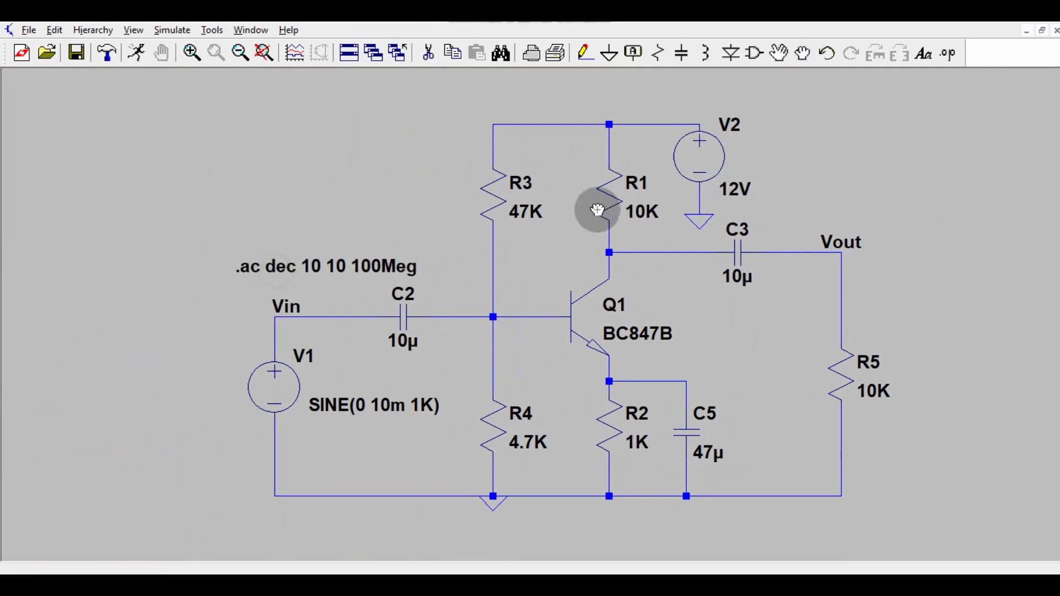
{"action": "right_click", "coordinate": [783, 196]}
{"action": "scroll", "coordinate": [783, 197], "scroll_direction": "up", "scroll_amount": 2}
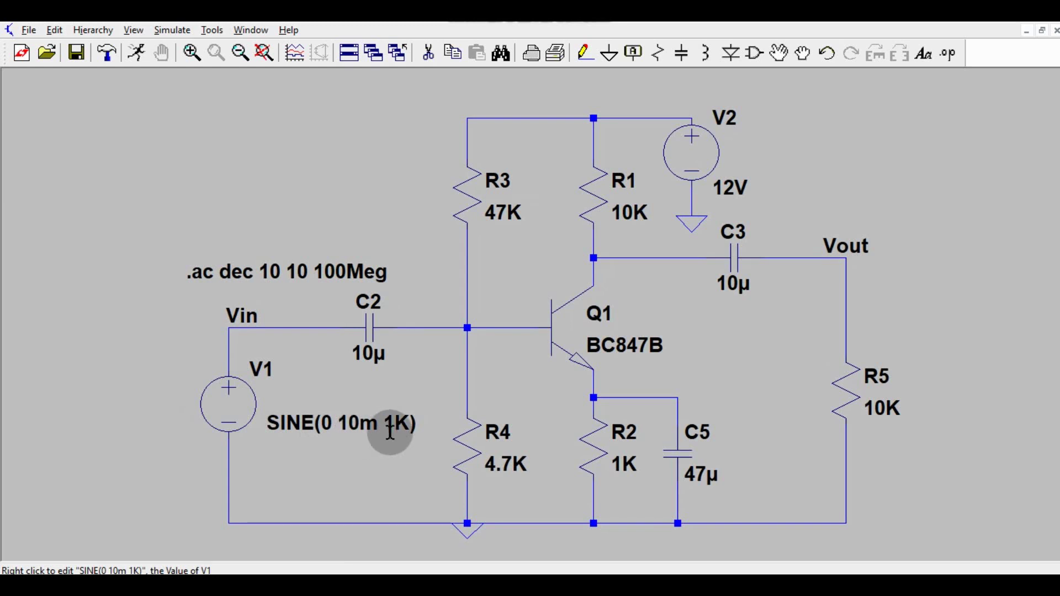
{"action": "right_click", "coordinate": [228, 405]}
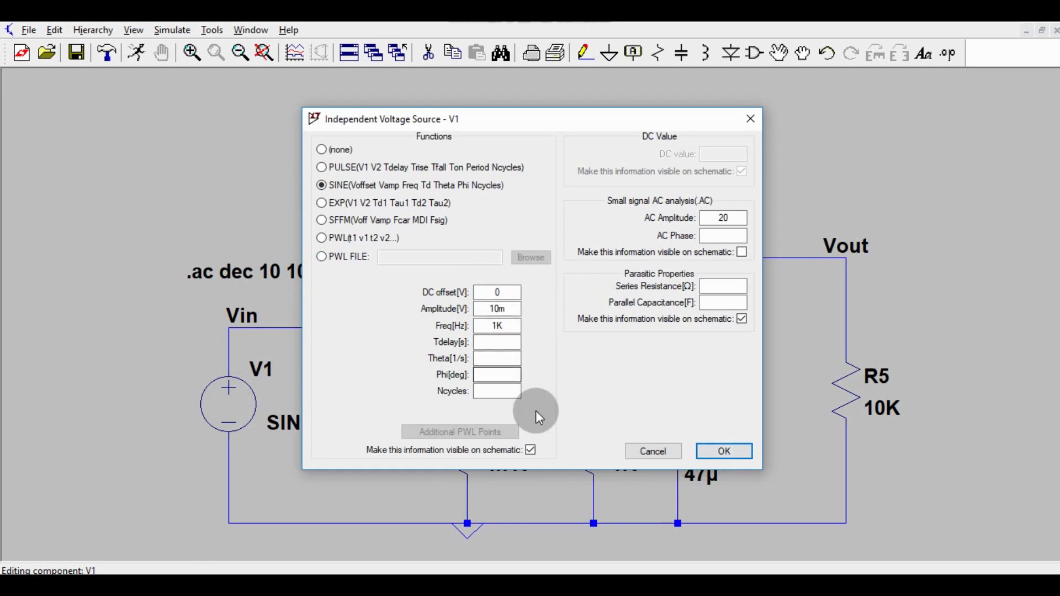
{"action": "left_click", "coordinate": [711, 452]}
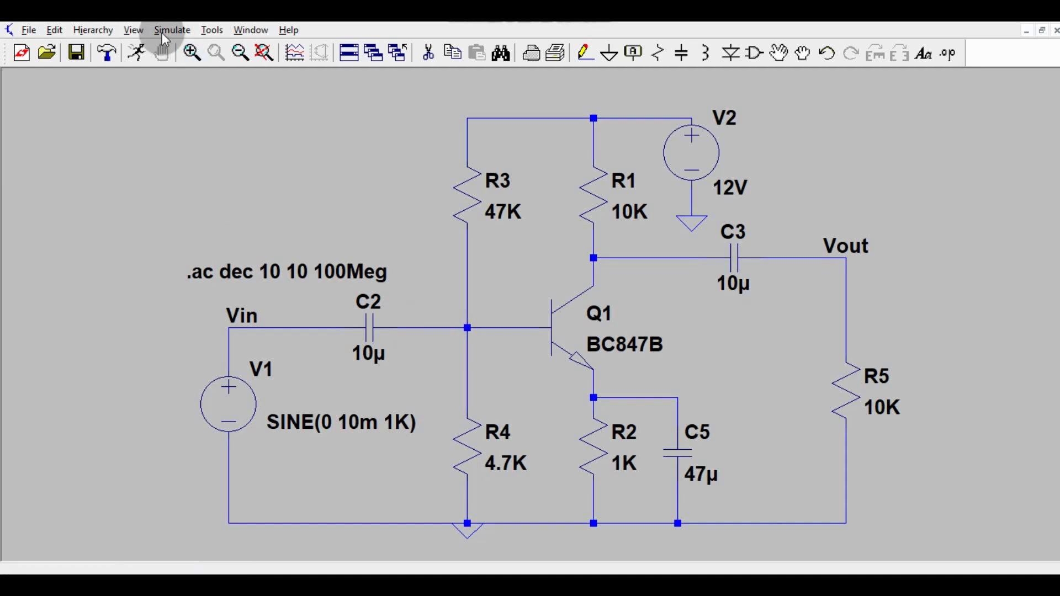
Open Edit Simulation Cmd and check the Transient tab before showing the AC settings: decade, 10 points, 10 to 100Meg
{"action": "left_click", "coordinate": [162, 33]}
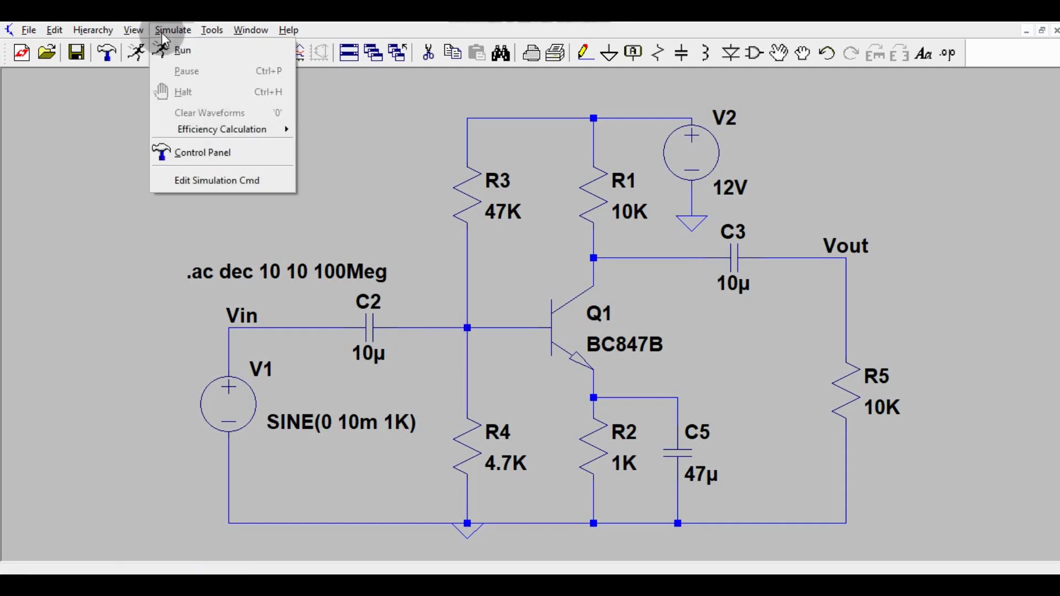
{"action": "left_click", "coordinate": [194, 185]}
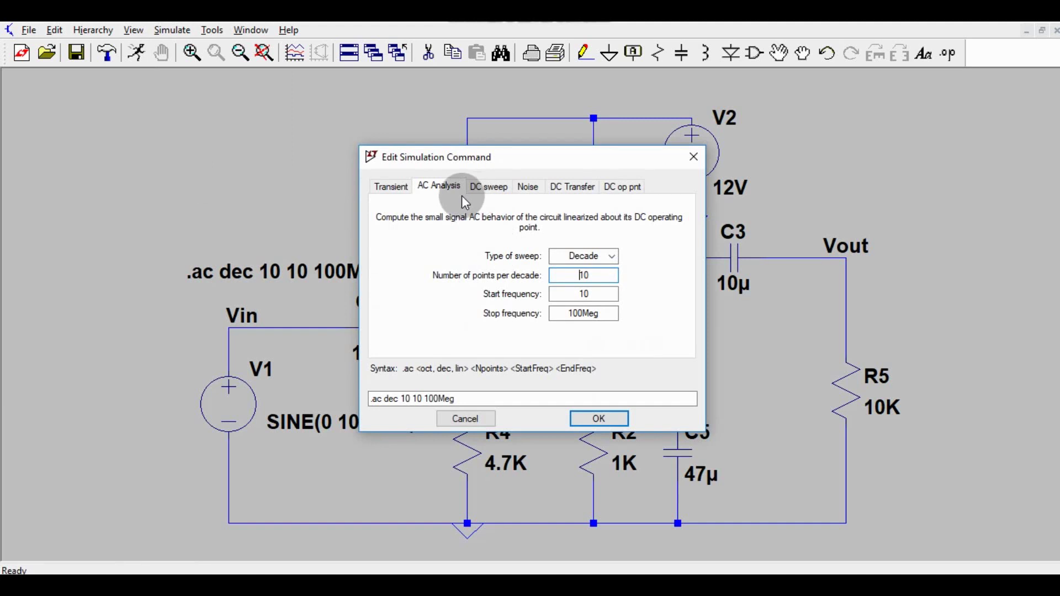
{"action": "left_click", "coordinate": [435, 187]}
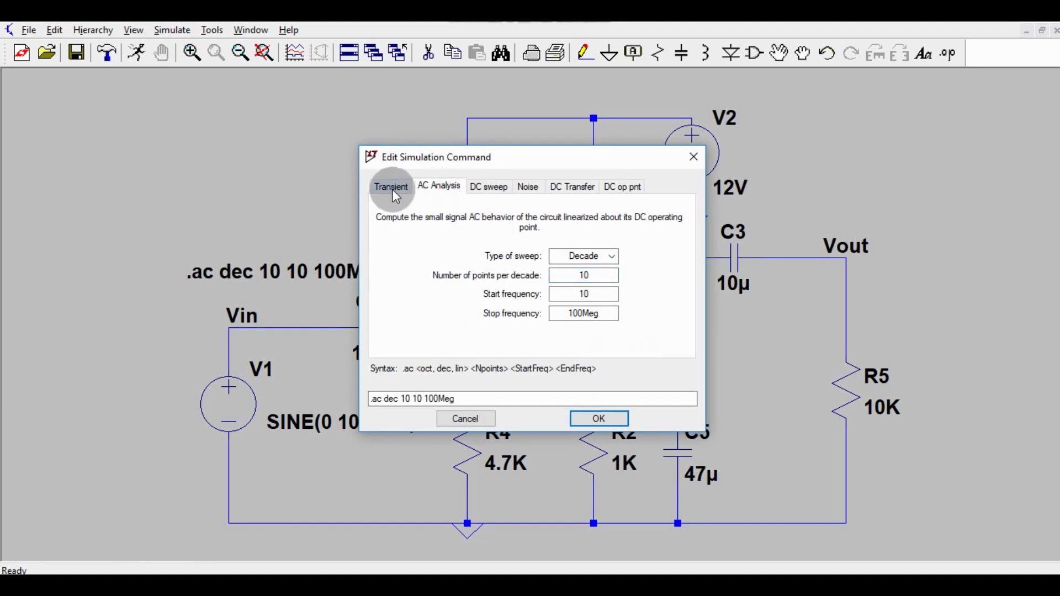
{"action": "left_click", "coordinate": [393, 189]}
{"action": "left_click", "coordinate": [425, 188]}
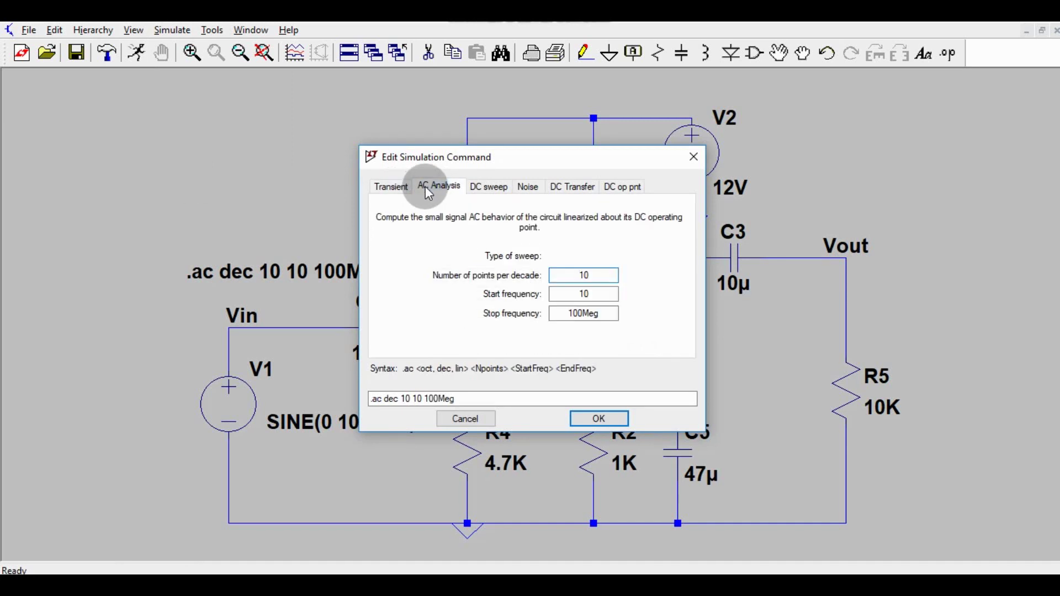
{"action": "mouse_move", "coordinate": [567, 258]}
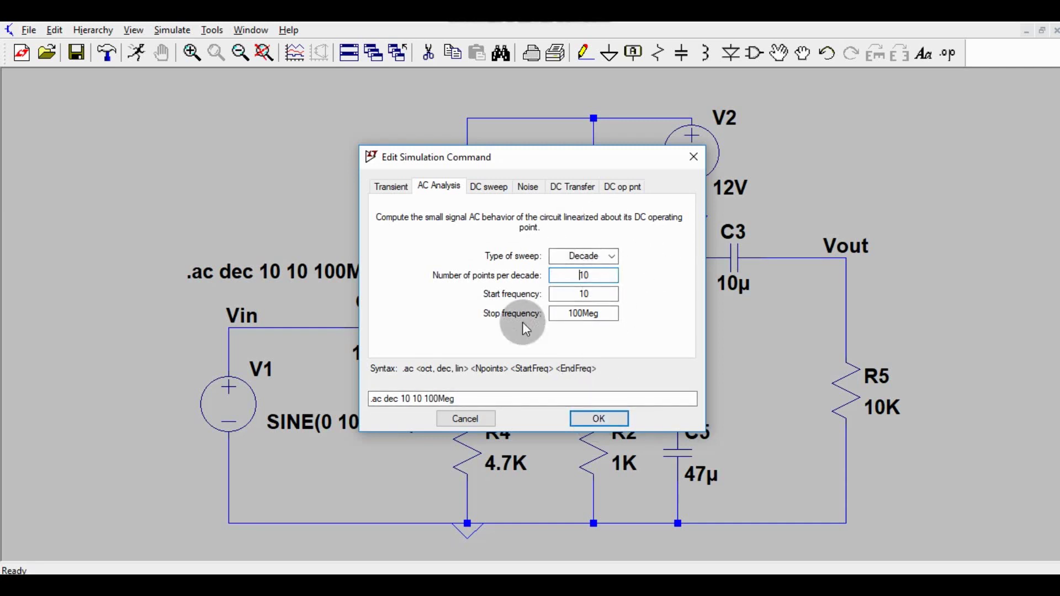
Confirm the .ac dec 10 10 100Meg command, shift its directive slightly lower-right, and run the simulation
{"action": "left_click", "coordinate": [607, 419]}
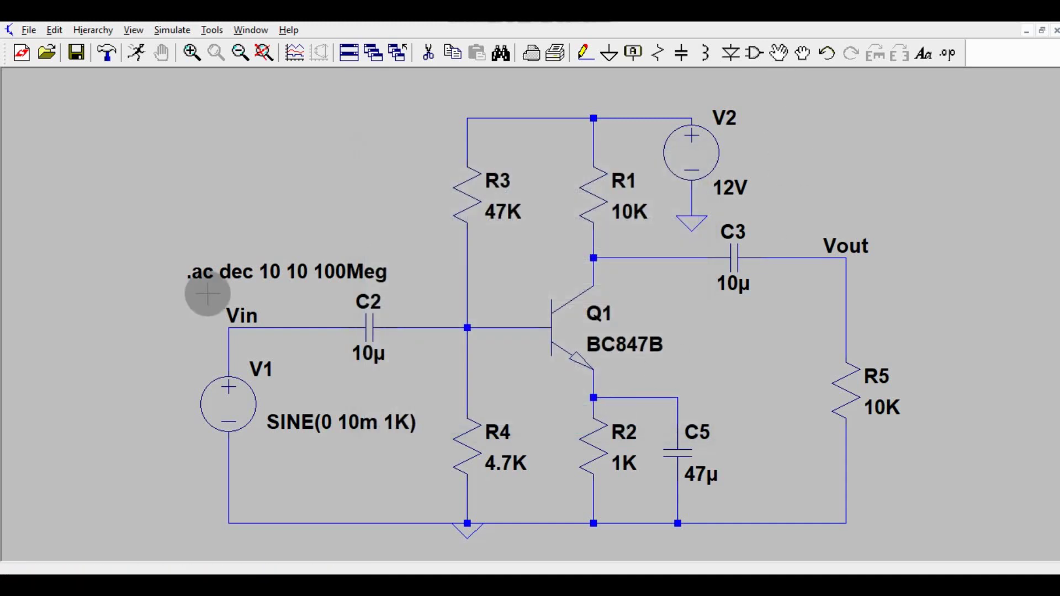
{"action": "left_click", "coordinate": [779, 54]}
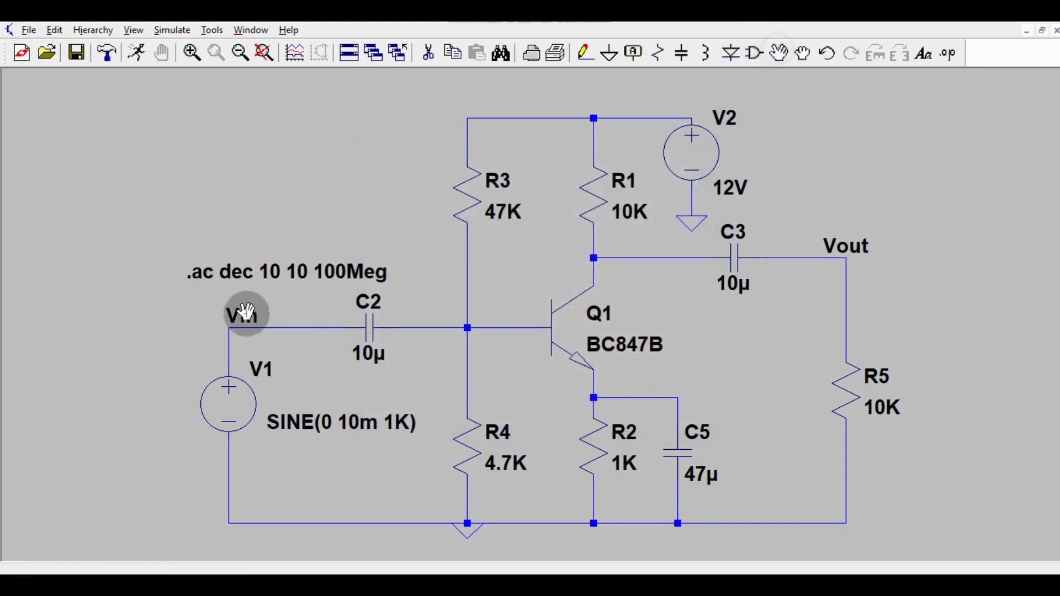
{"action": "left_click", "coordinate": [284, 276]}
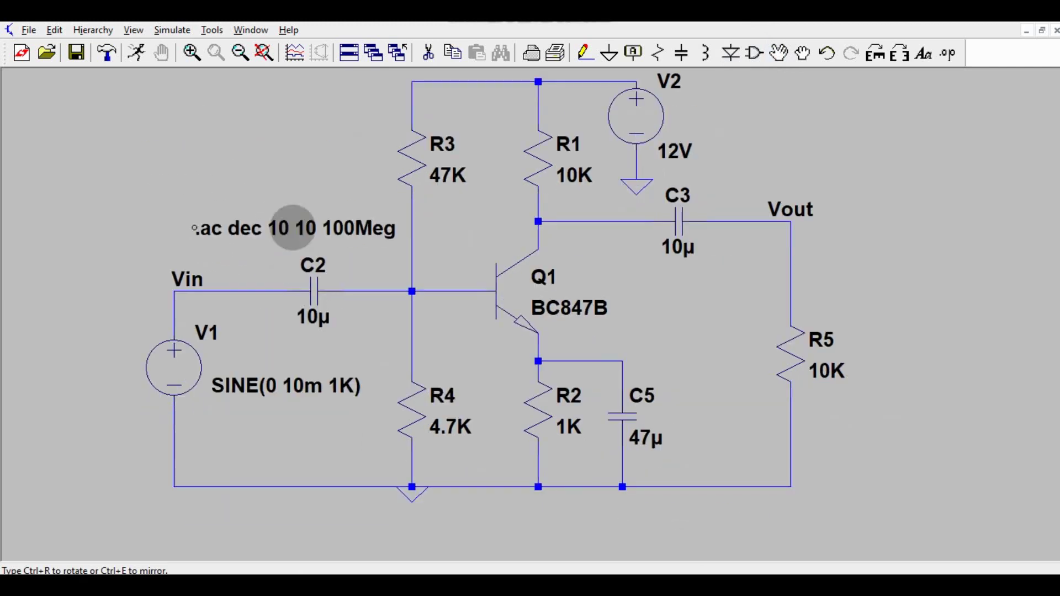
{"action": "left_click", "coordinate": [255, 235]}
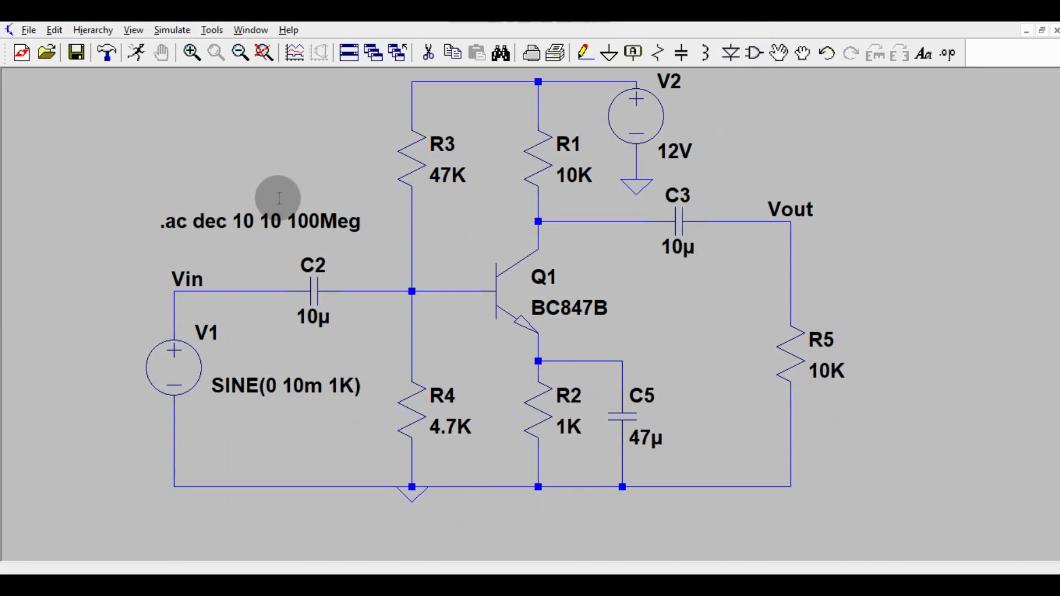
{"action": "left_click_drag", "start_coordinate": [279, 197], "coordinate": [279, 208]}
{"action": "left_click", "coordinate": [138, 60]}
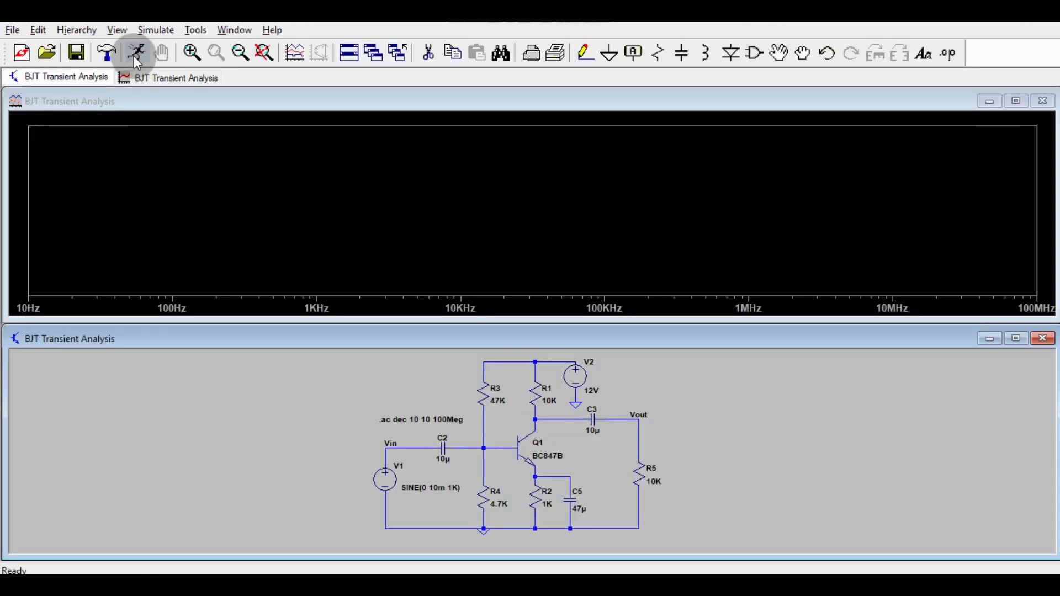
Add the V(vout) trace to the waveform plot through Add Traces
{"action": "scroll", "coordinate": [715, 412], "scroll_direction": "up", "scroll_amount": 1}
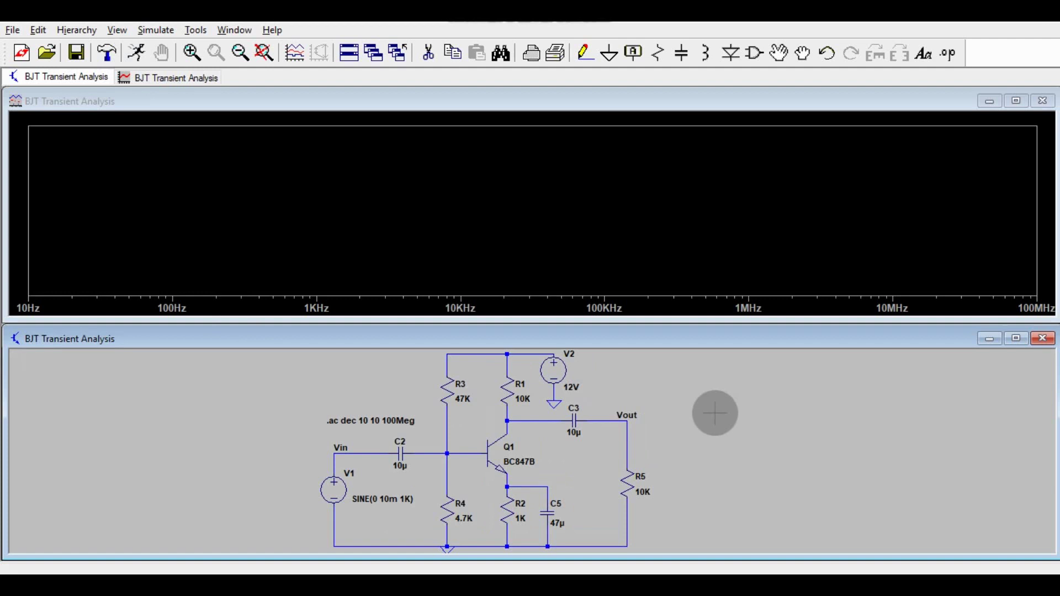
{"action": "left_click", "coordinate": [535, 191]}
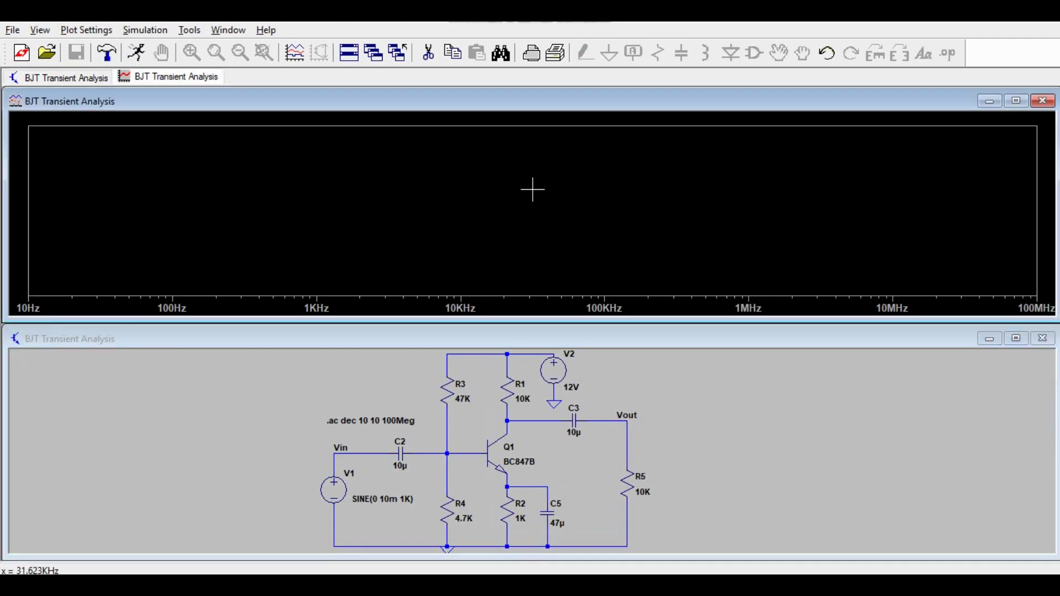
{"action": "right_click", "coordinate": [530, 188]}
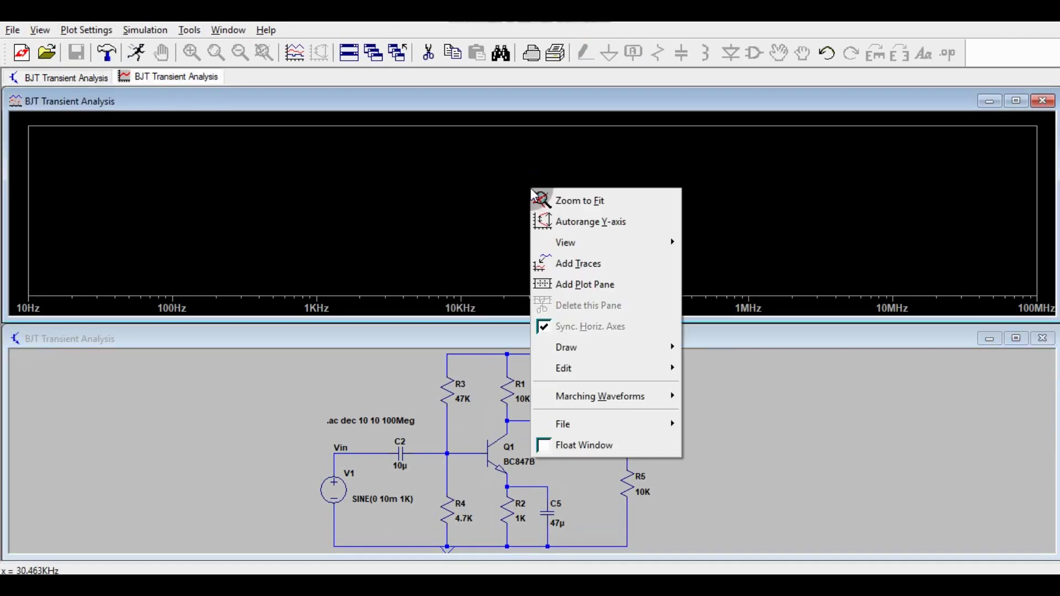
{"action": "left_click", "coordinate": [569, 270]}
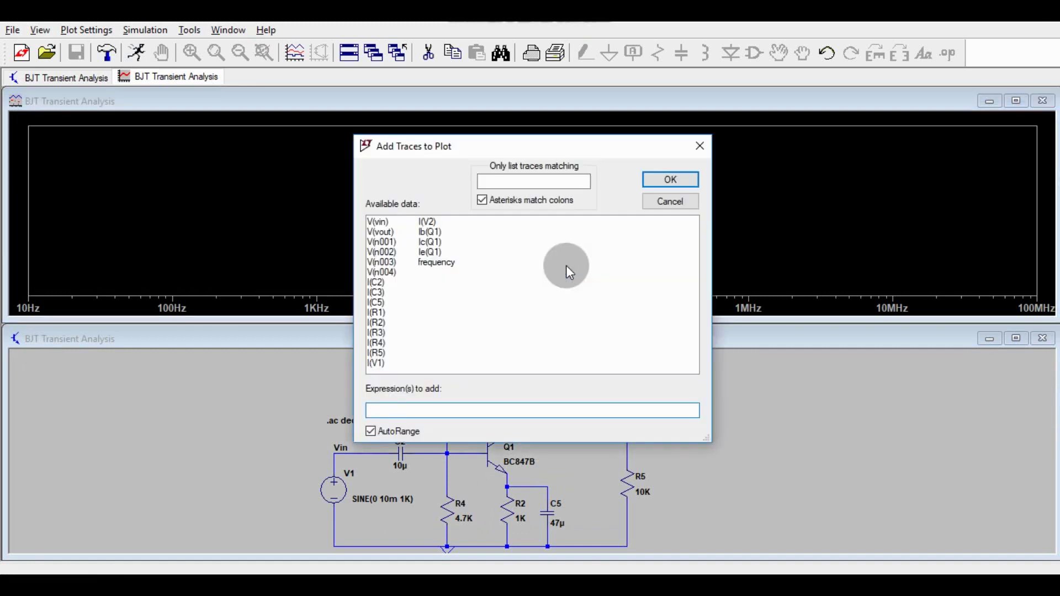
{"action": "left_click", "coordinate": [383, 232]}
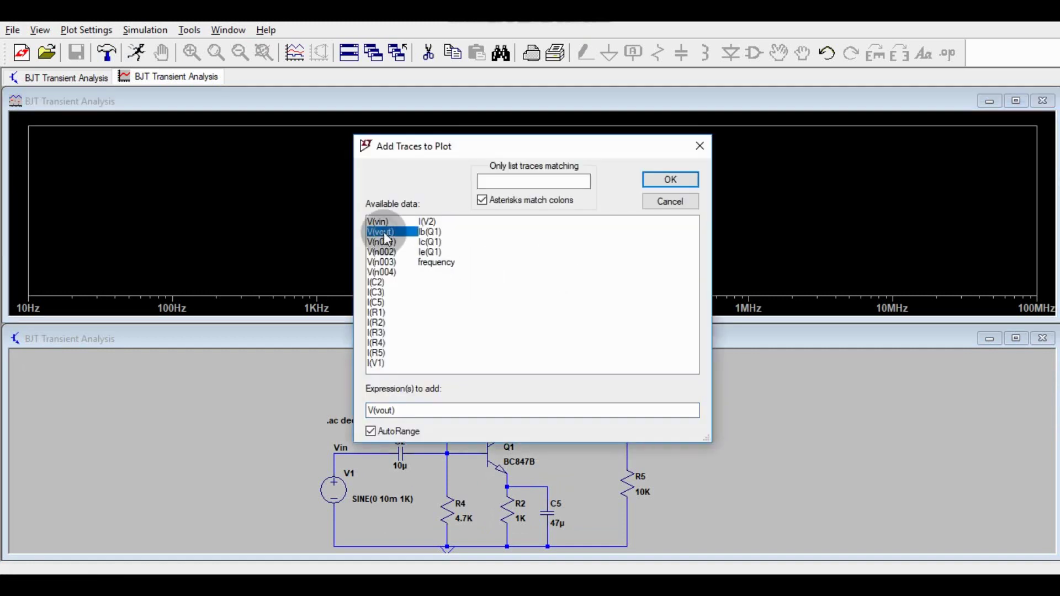
{"action": "left_click", "coordinate": [671, 176]}
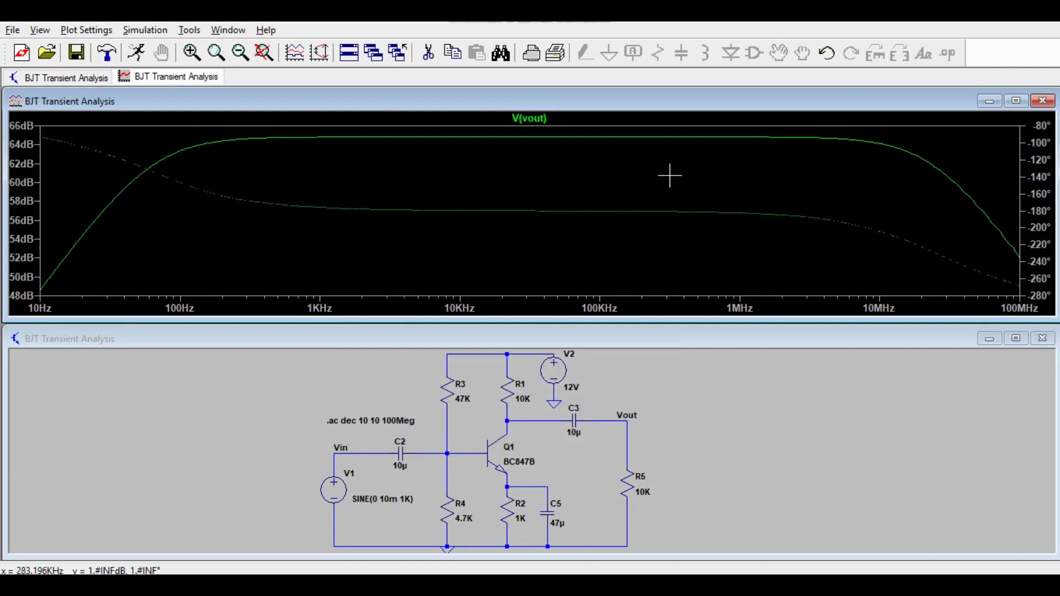
{"action": "right_click", "coordinate": [547, 118]}
{"action": "left_click", "coordinate": [496, 261]}
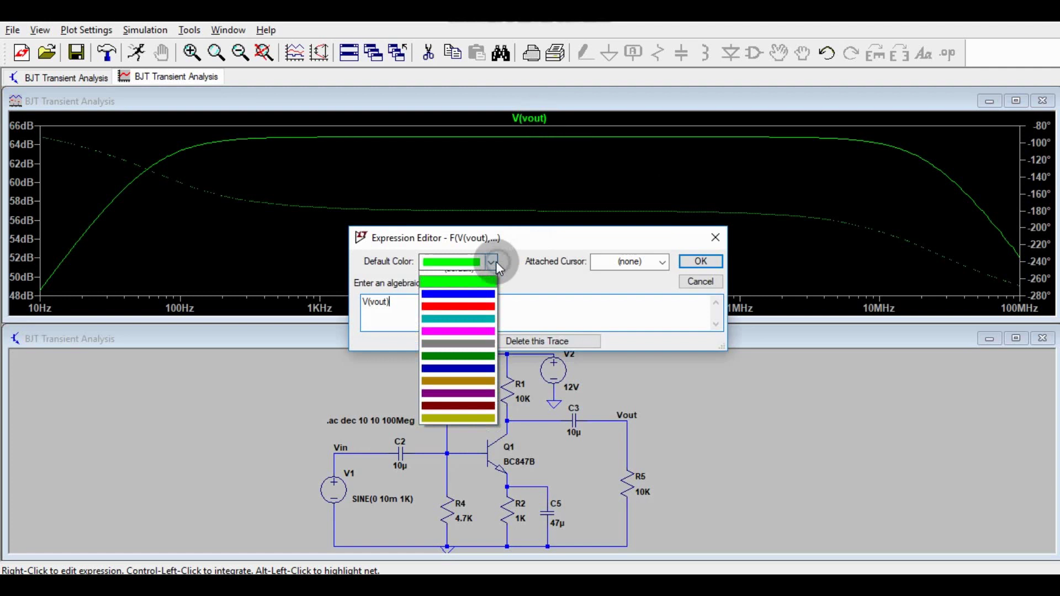
{"action": "left_click", "coordinate": [474, 318]}
{"action": "left_click", "coordinate": [625, 269]}
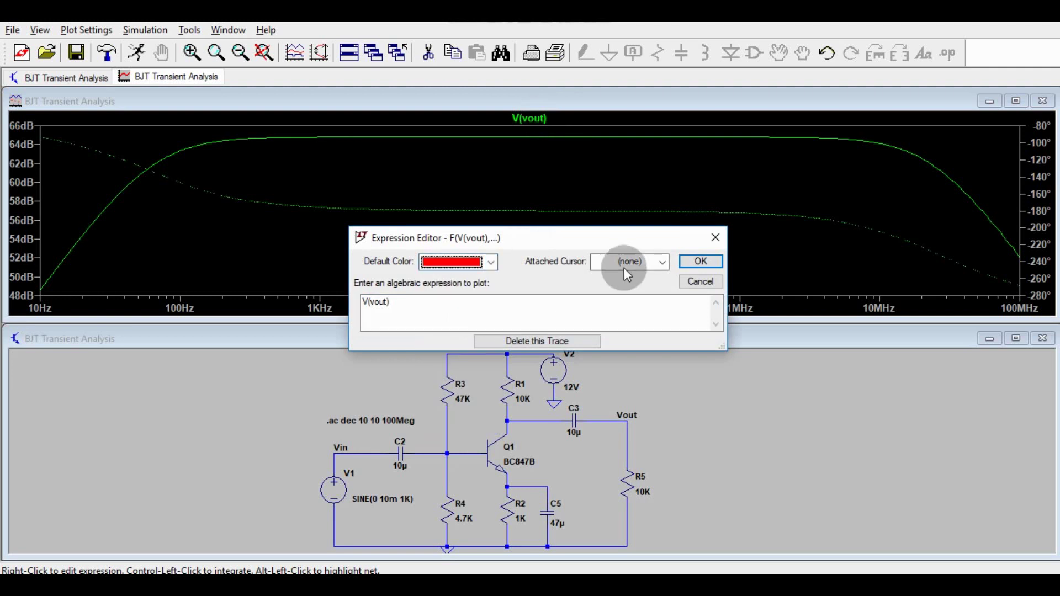
{"action": "left_click", "coordinate": [699, 262]}
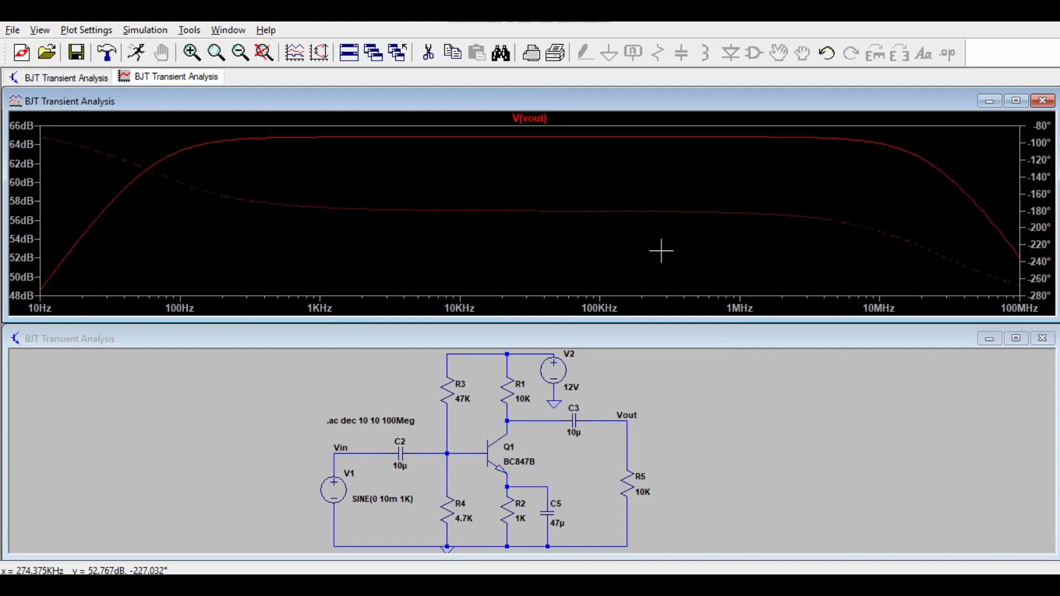
{"action": "right_click", "coordinate": [543, 119]}
{"action": "left_click", "coordinate": [489, 262]}
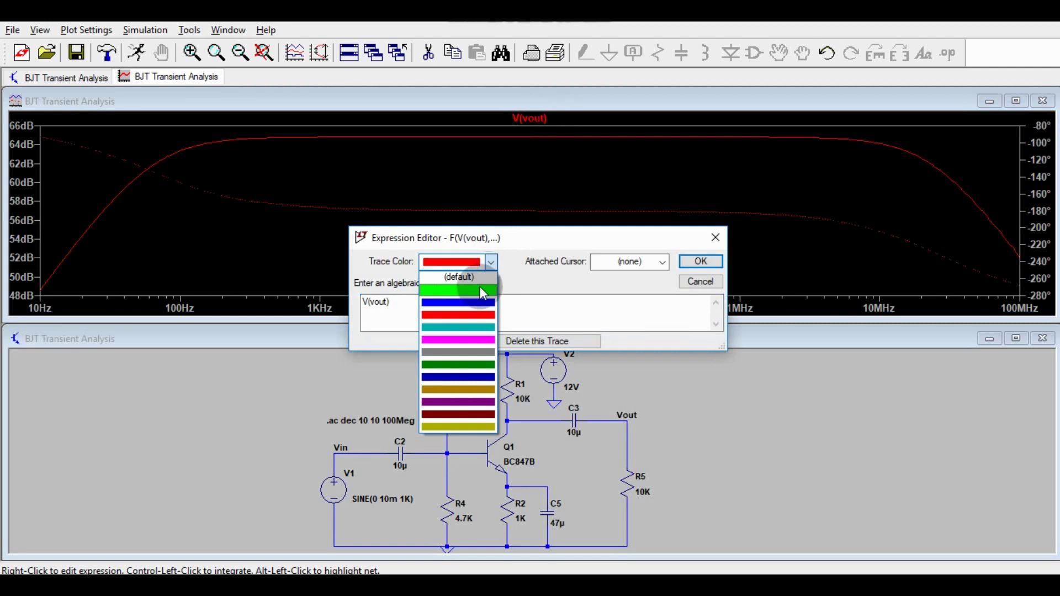
{"action": "left_click", "coordinate": [479, 287]}
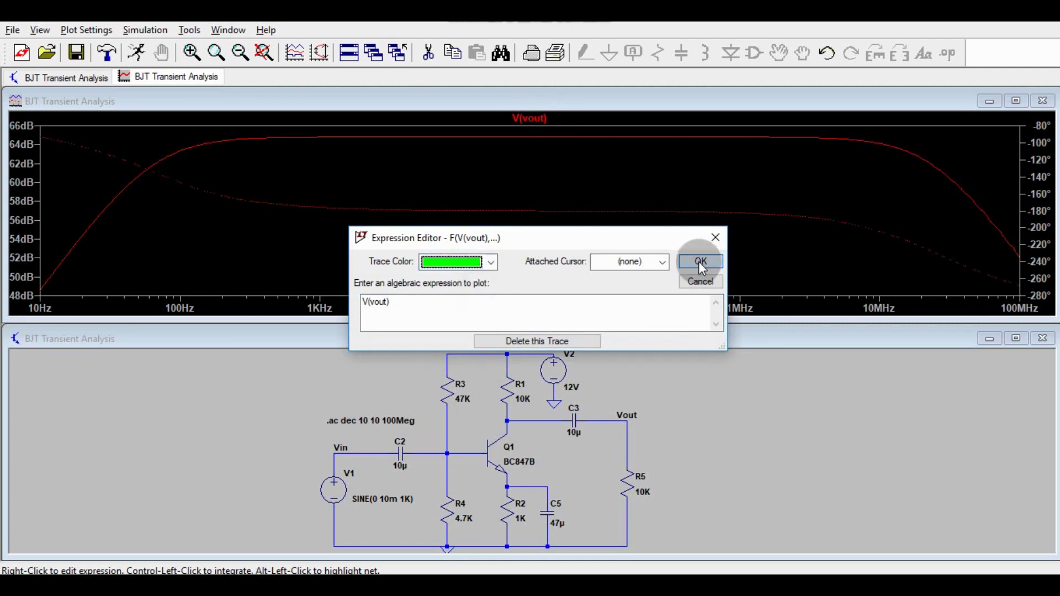
{"action": "left_click", "coordinate": [698, 263]}
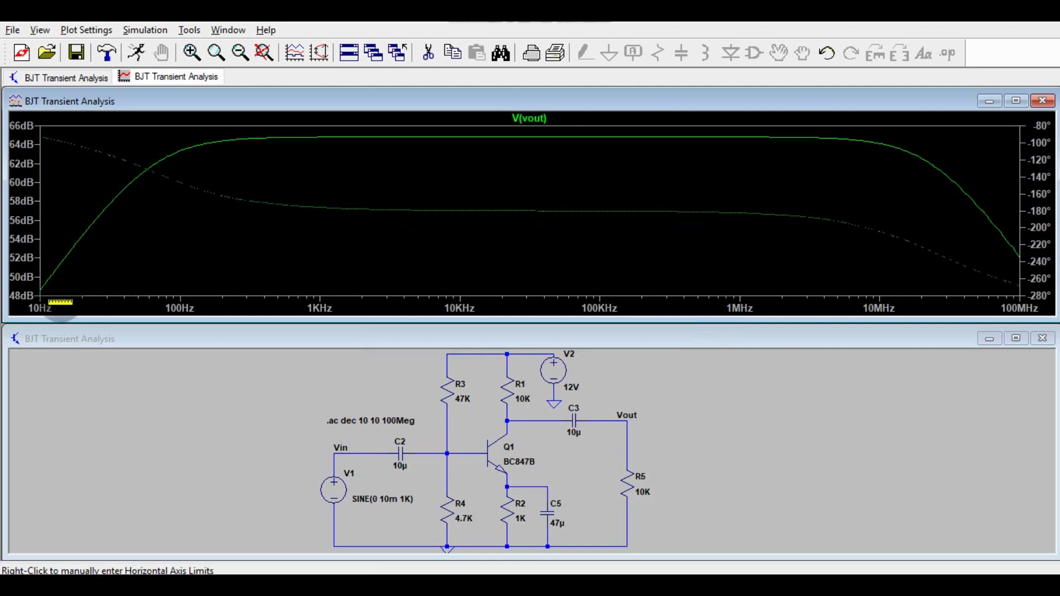
{"action": "left_click", "coordinate": [26, 127]}
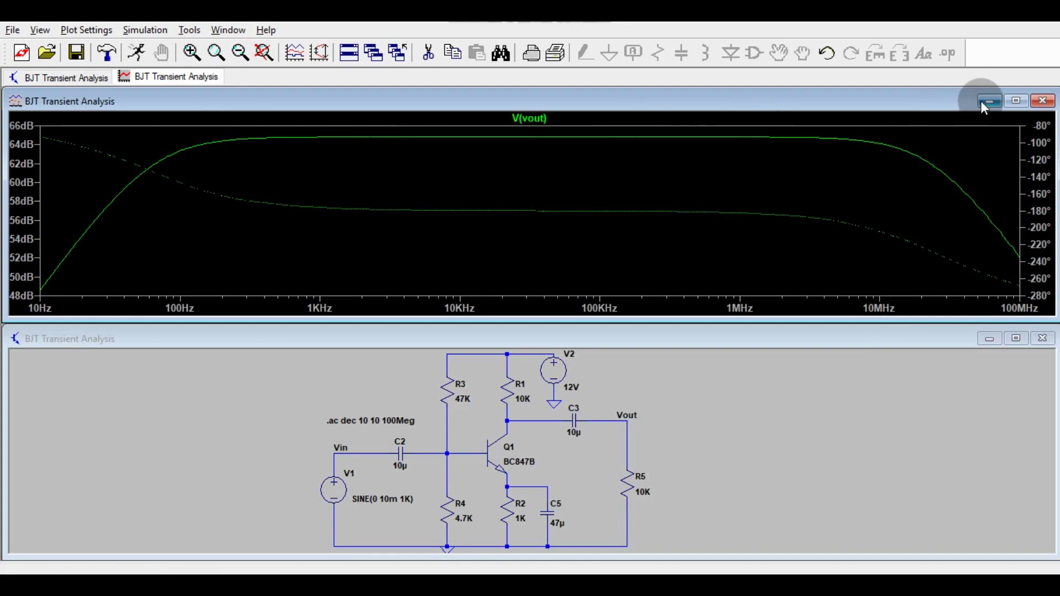
Maximize the waveform window and change the V(vout) trace colour to red
{"action": "left_click", "coordinate": [1017, 101]}
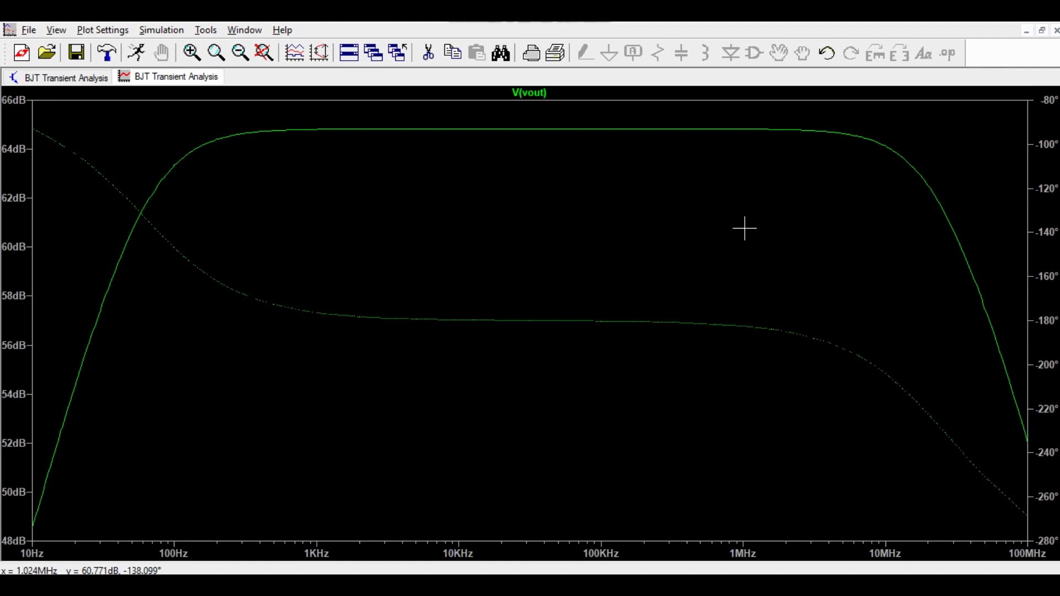
{"action": "right_click", "coordinate": [531, 93]}
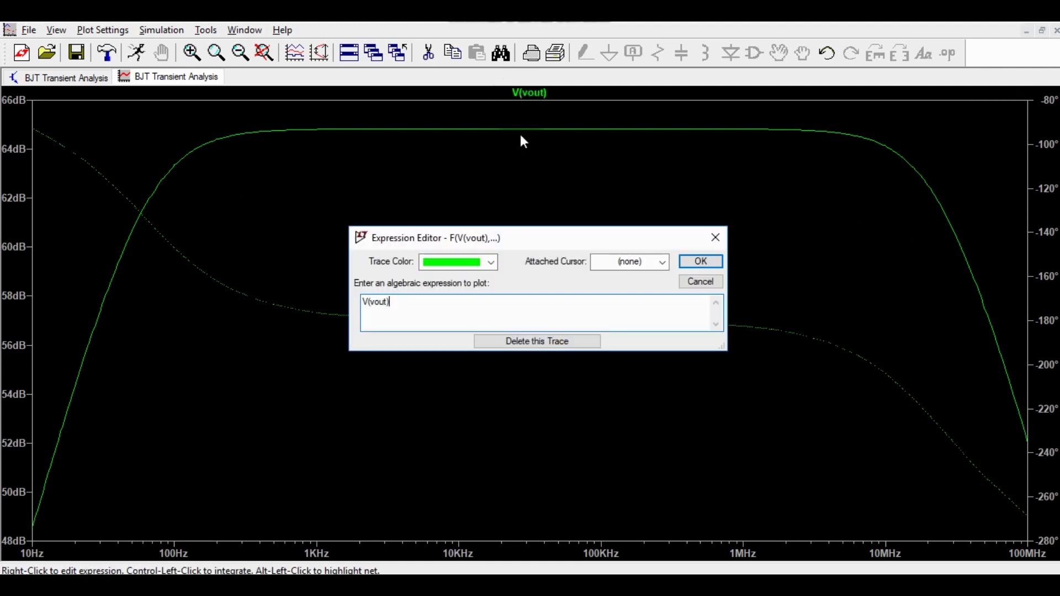
{"action": "left_click", "coordinate": [491, 261]}
{"action": "left_click", "coordinate": [476, 314]}
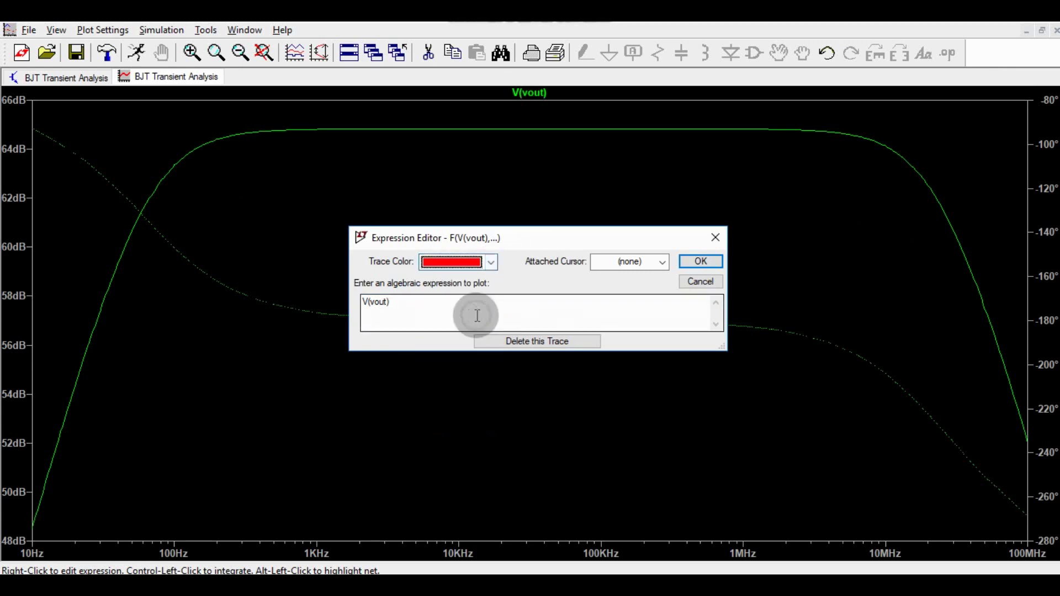
{"action": "left_click", "coordinate": [686, 260]}
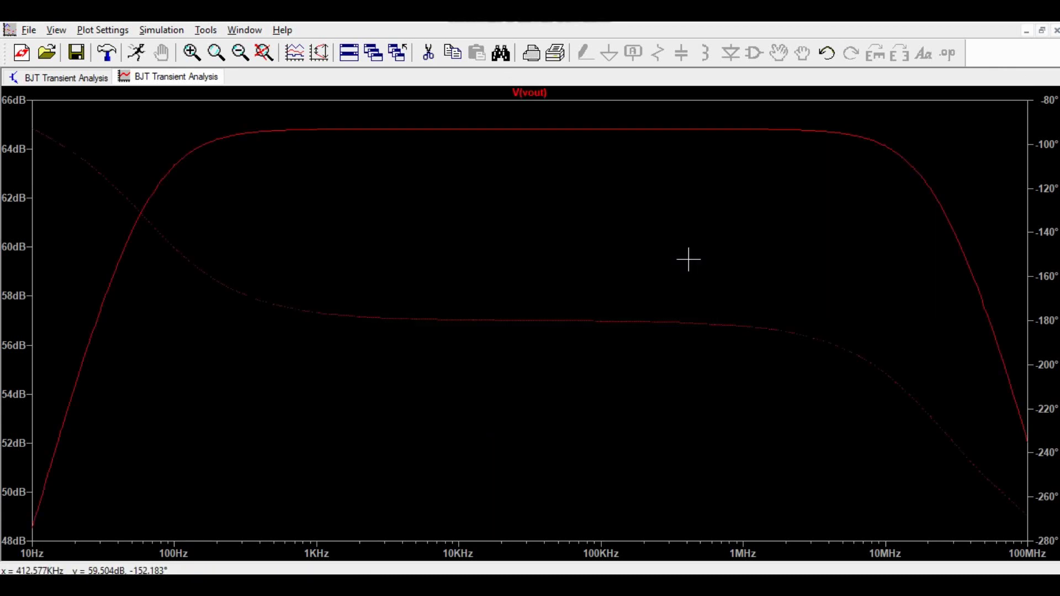